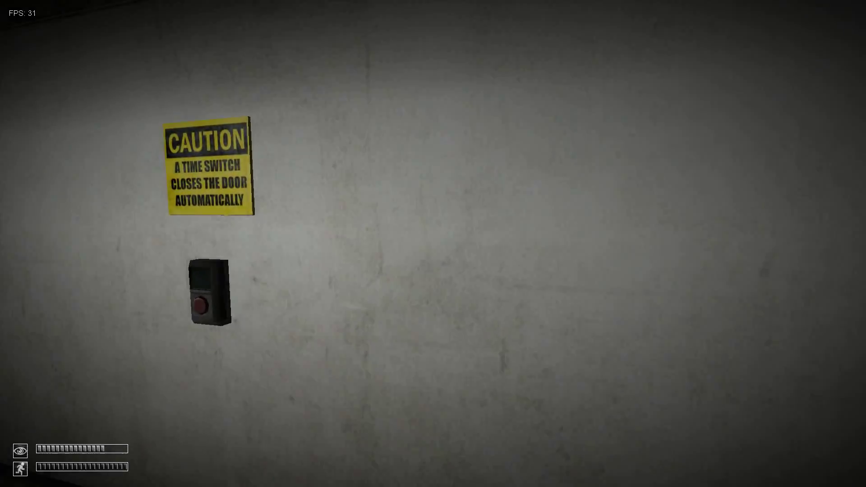
# Approach the caution sign, blinking while glancing between the sign and the camera monitor
pyautogui.press('w')
pyautogui.press('space')
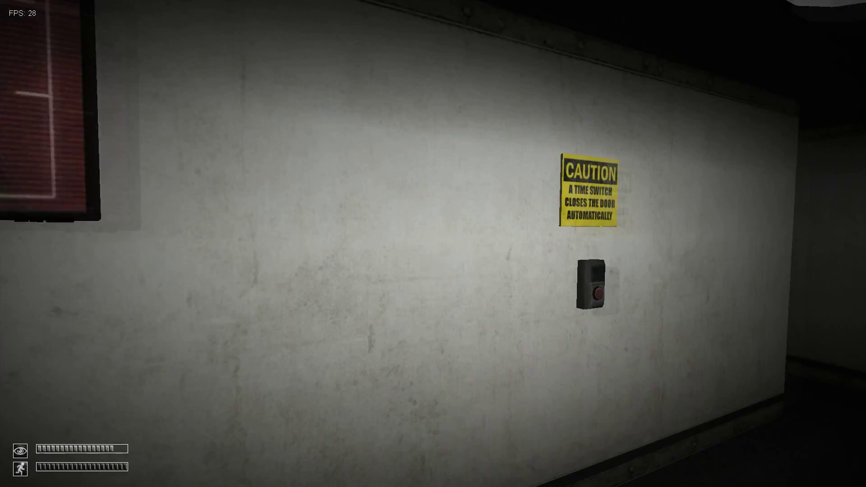
pyautogui.press('w')
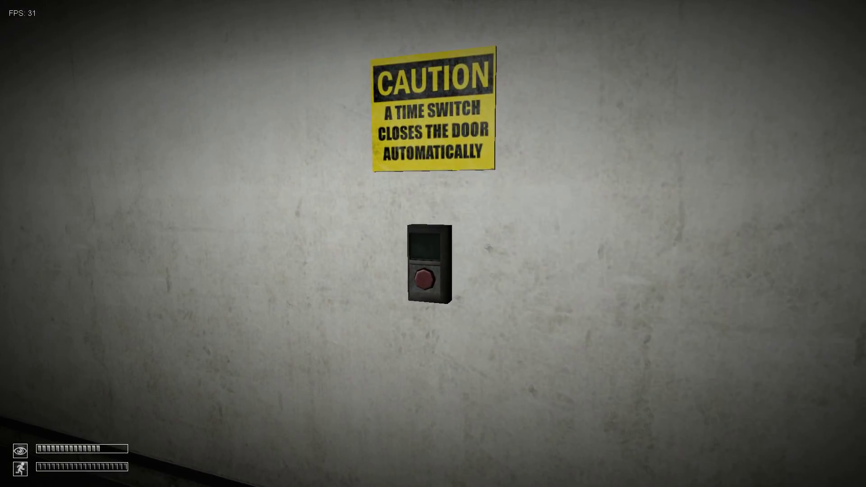
pyautogui.press('space')
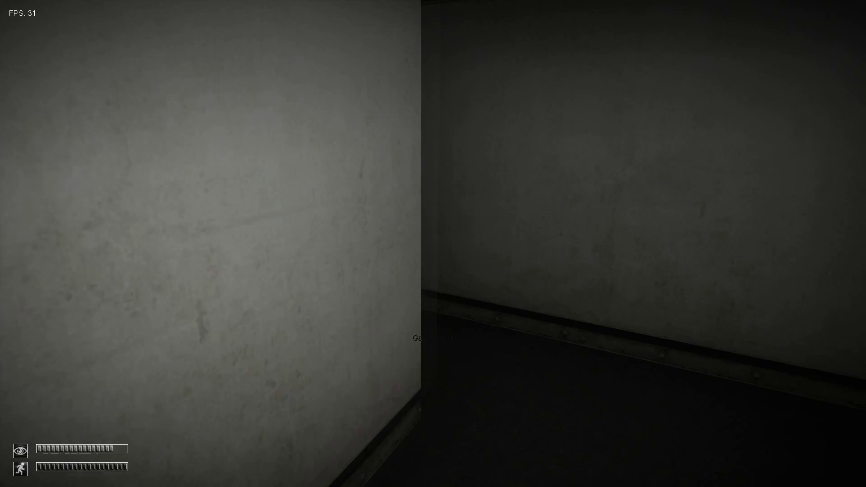
# Run through the dark corridor and doorway, then walk the lit corridor to the wall camera monitor
pyautogui.hotkey('shift', 'w')
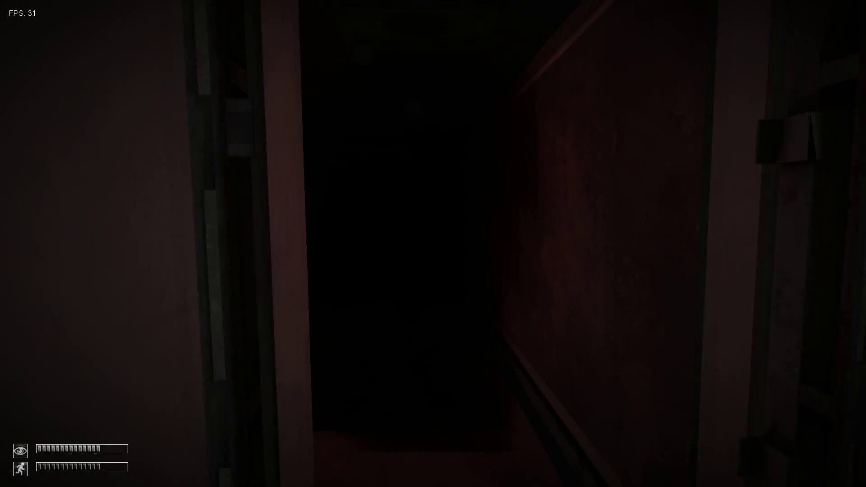
pyautogui.press('w')
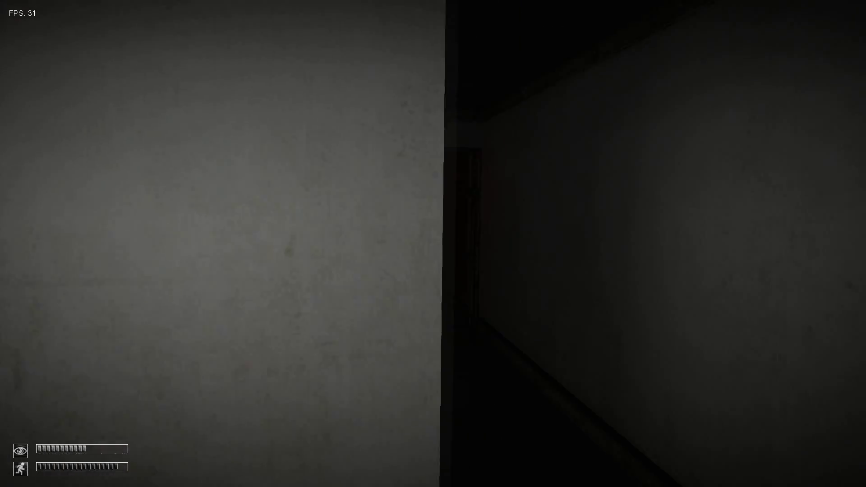
pyautogui.press('w')
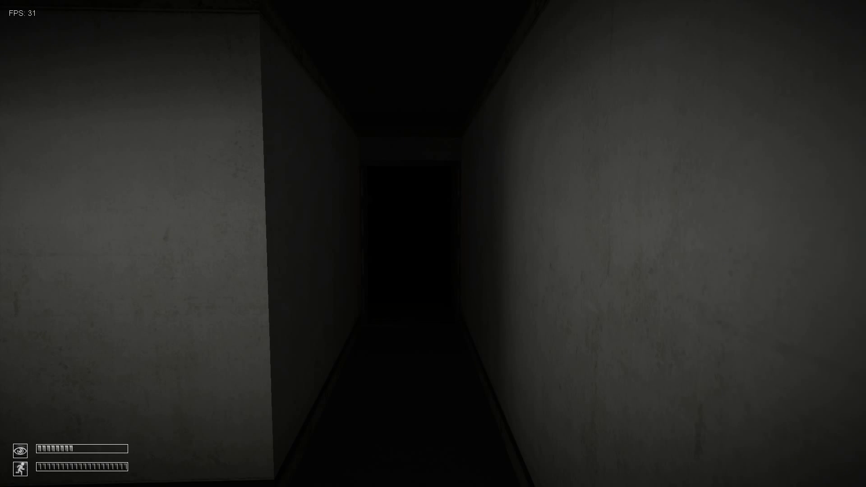
pyautogui.press('w')
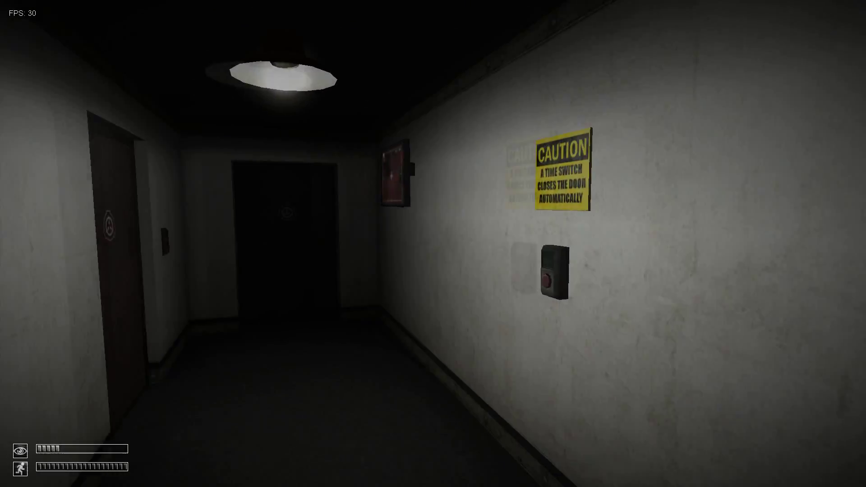
pyautogui.press('w')
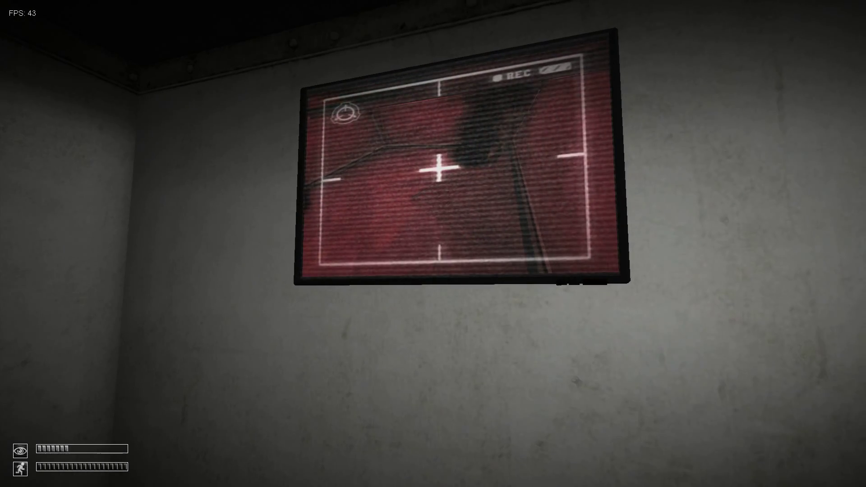
# Blink, then press the time-switch button beneath the caution sign
pyautogui.press('space')
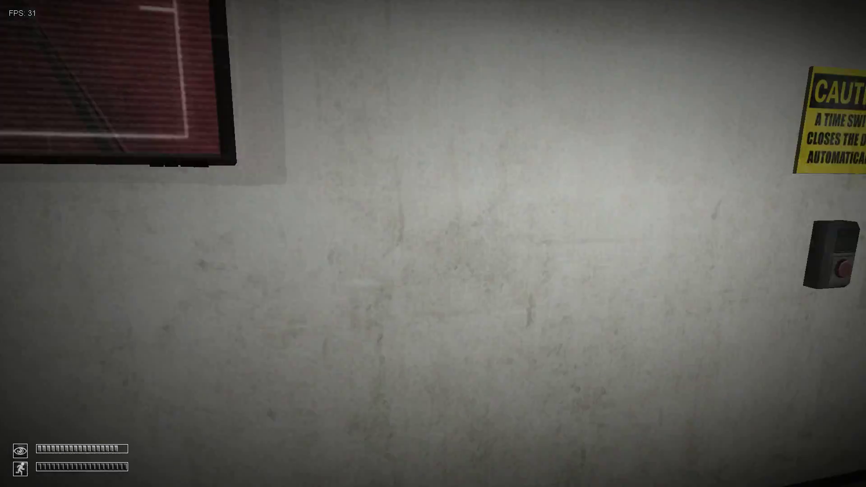
pyautogui.press('w')
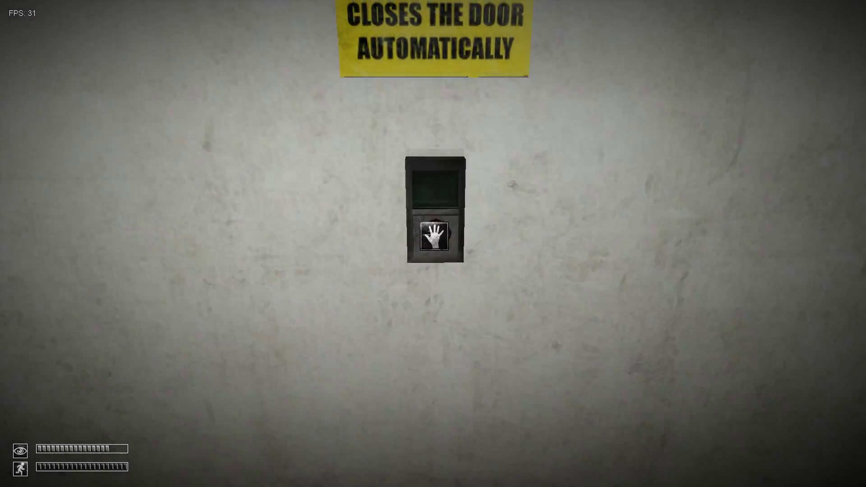
pyautogui.click(433, 236)
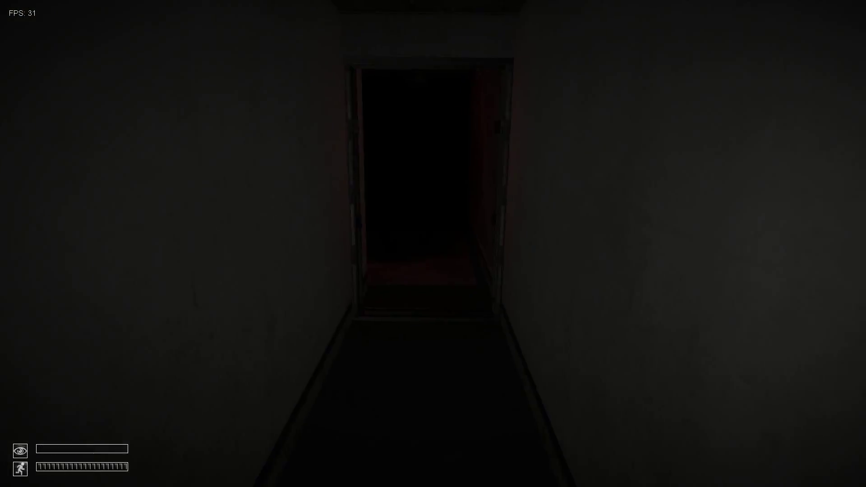
# Blink, turn away from SCP-173, and open the SCP-emblem door with its button
pyautogui.press('space')
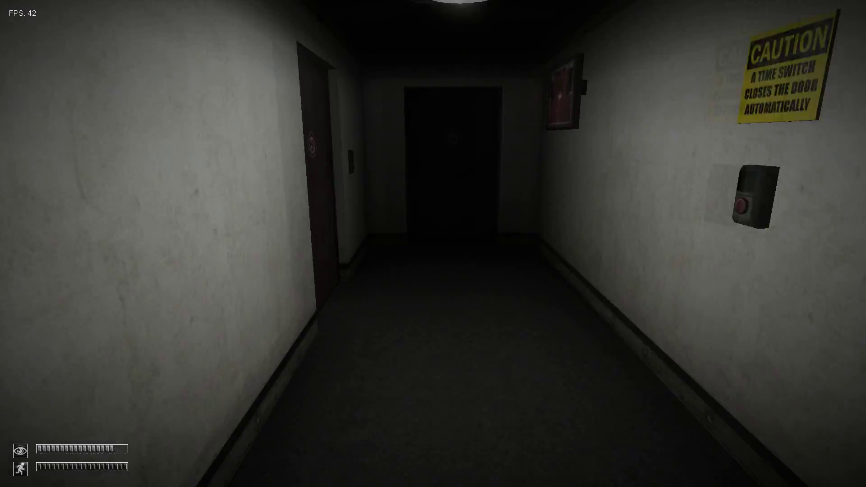
pyautogui.press('w')
pyautogui.press('w')
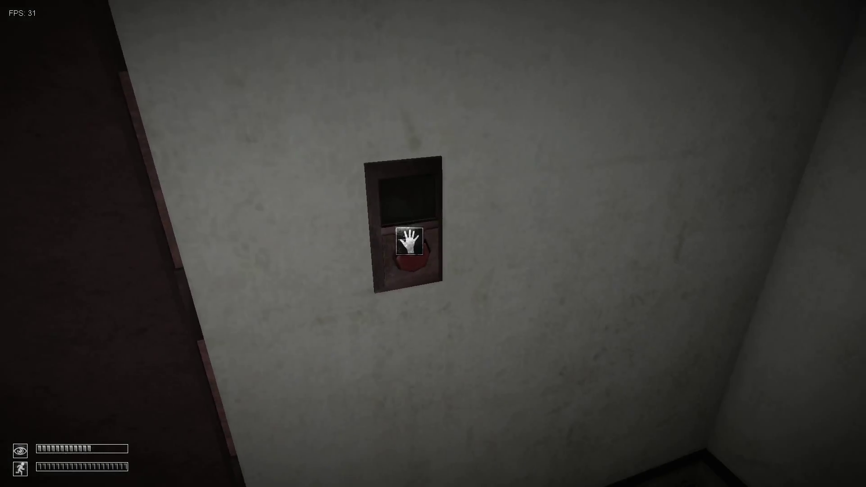
pyautogui.click(433, 243)
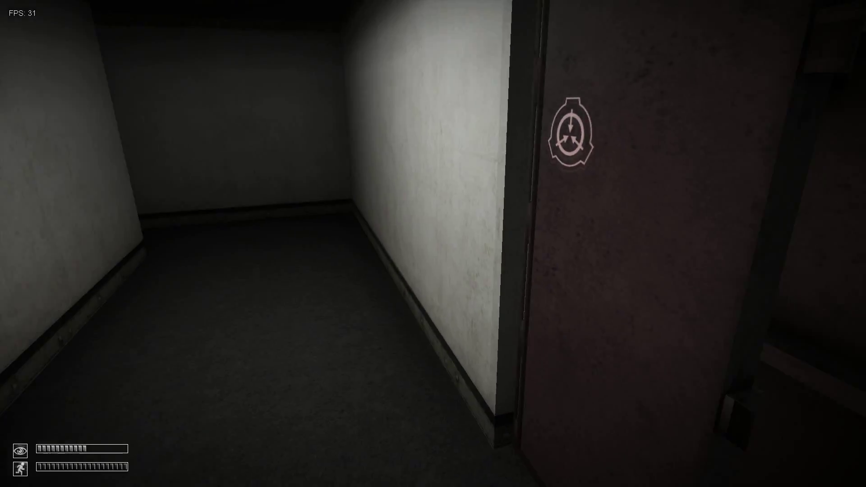
# Walk down the desk aisle over the cracked floor, check a computer, and face the SCP door
pyautogui.press('w')
pyautogui.press('w')
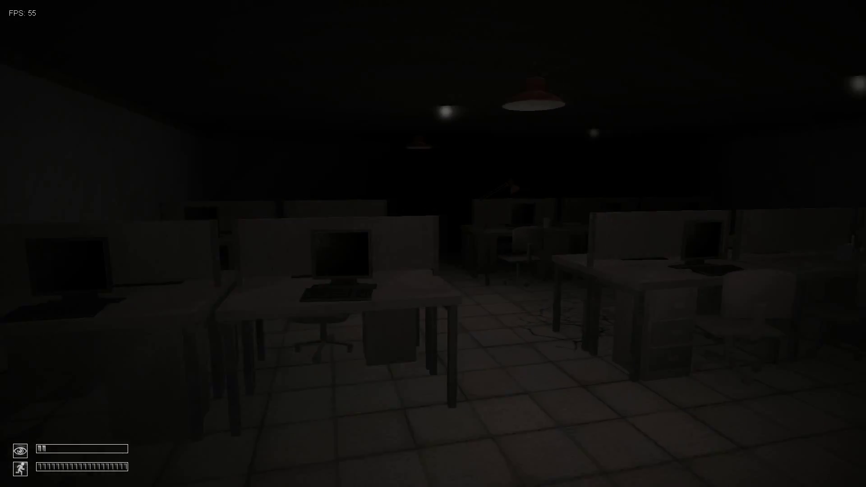
pyautogui.press('w')
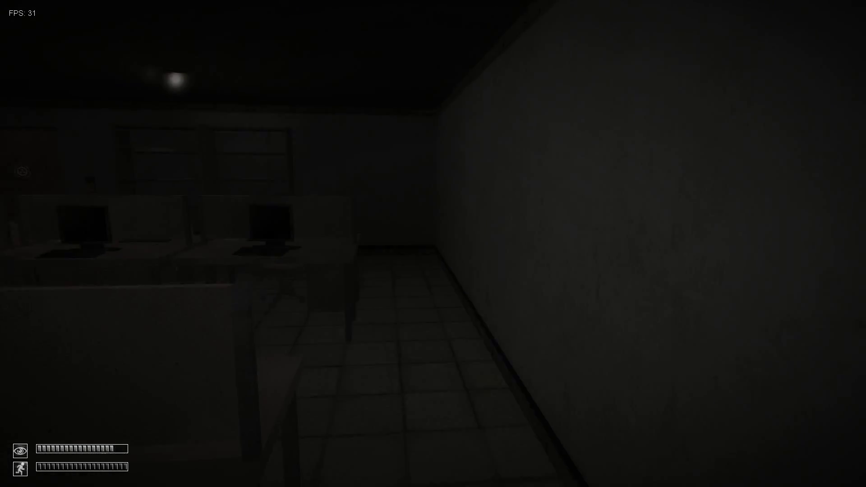
pyautogui.press('w')
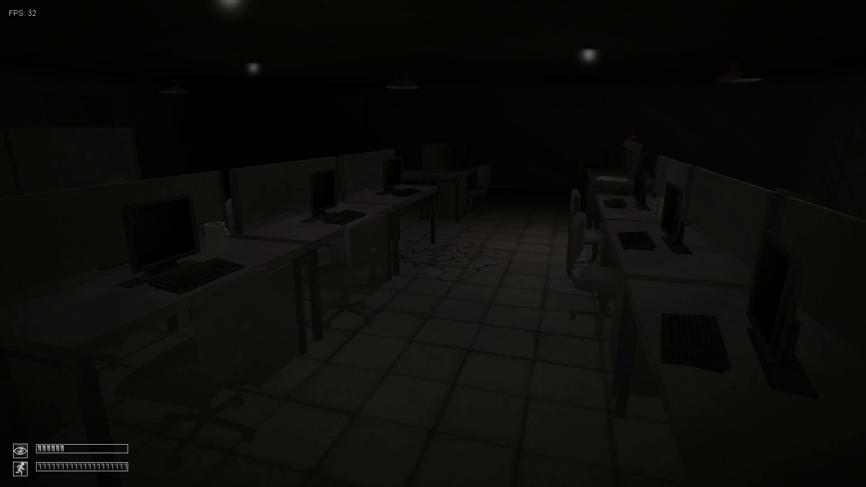
pyautogui.press('F5')
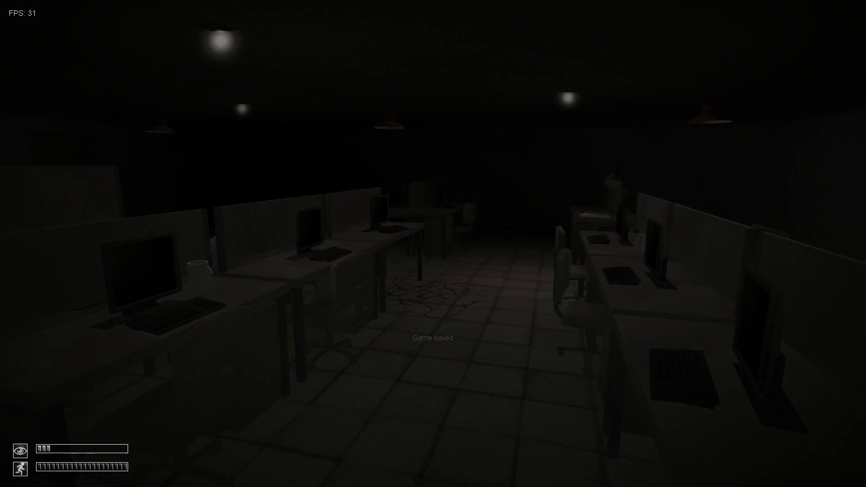
pyautogui.press('w')
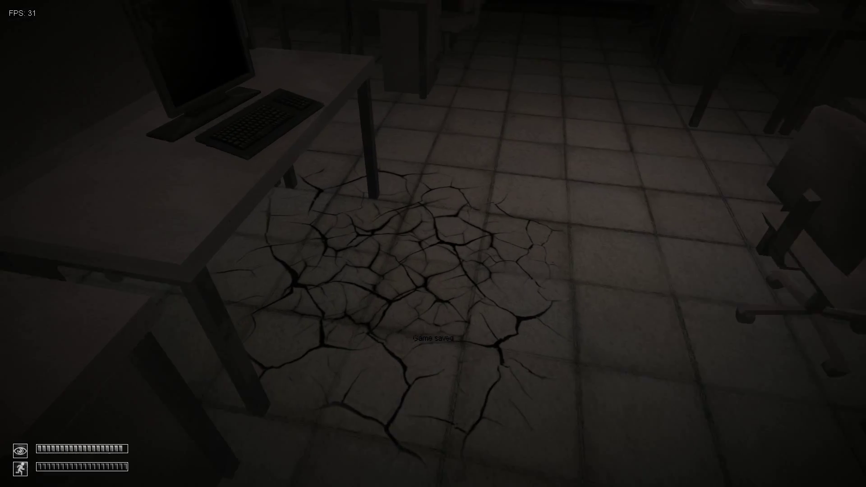
pyautogui.press('w')
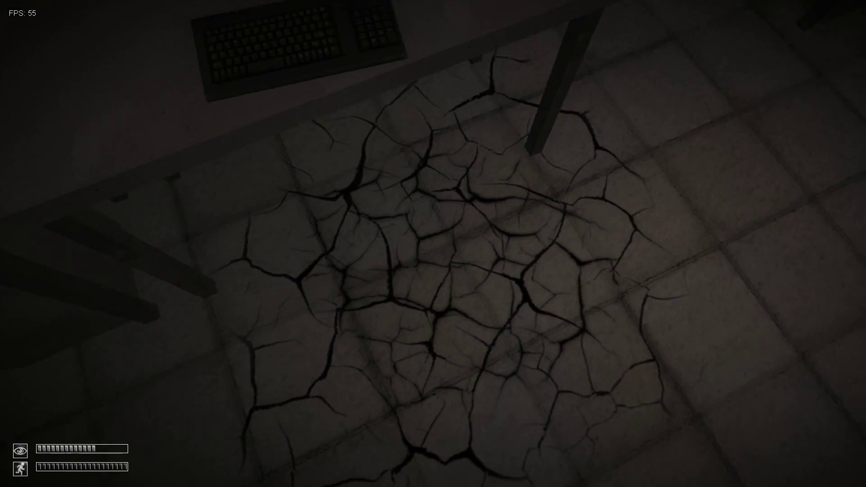
pyautogui.press('space')
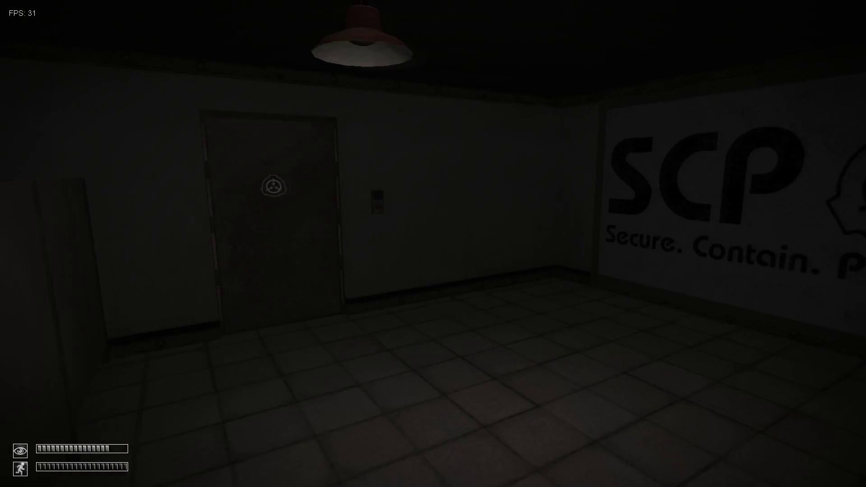
# Open the emblem door with its wall button and cross to the office's far door
pyautogui.press('w')
pyautogui.press('w')
pyautogui.press('space')
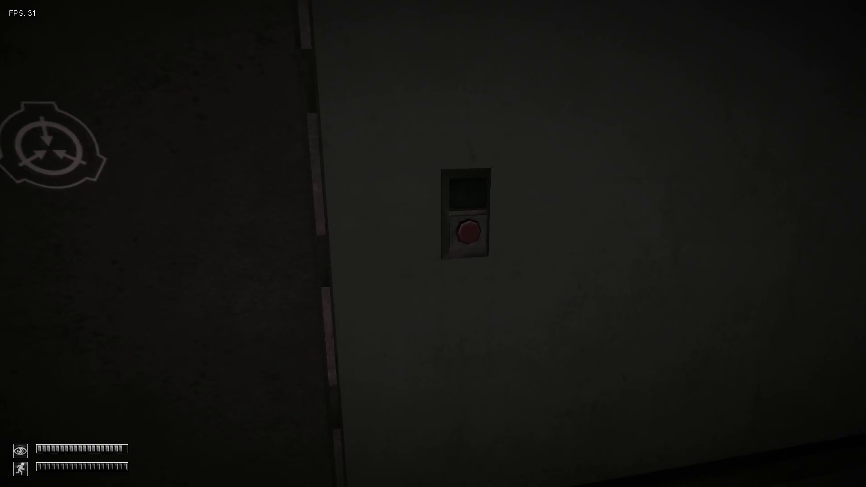
pyautogui.click(433, 244)
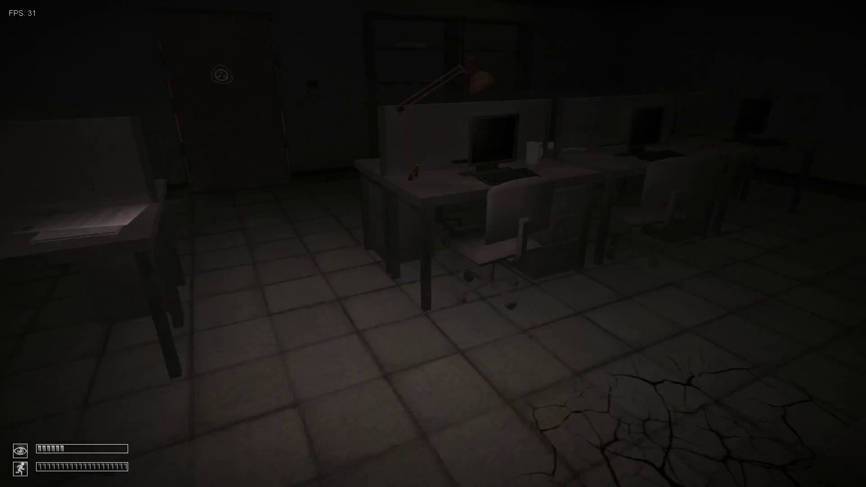
pyautogui.press('w')
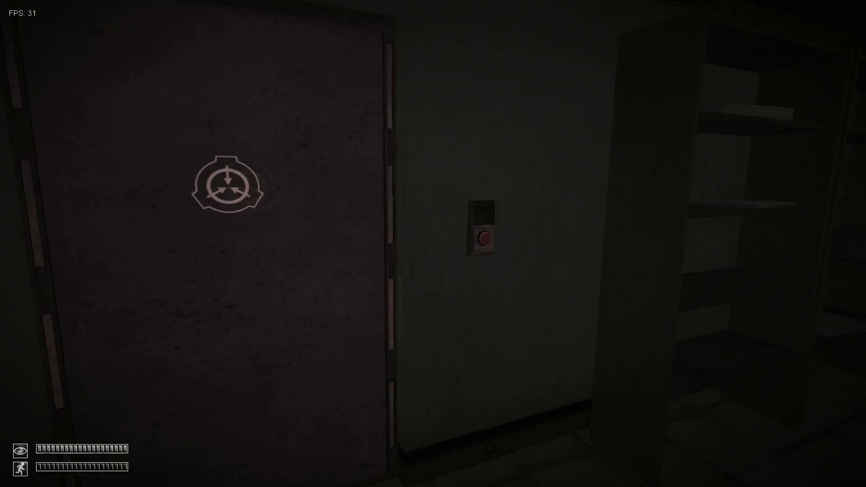
# Open the far office door and walk through the grated tunnel to the closed door
pyautogui.click(431, 230)
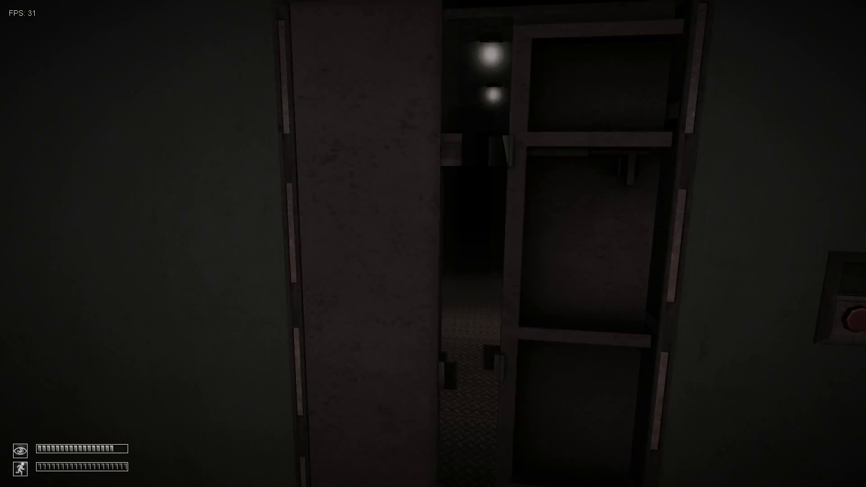
pyautogui.press('w')
pyautogui.press('w')
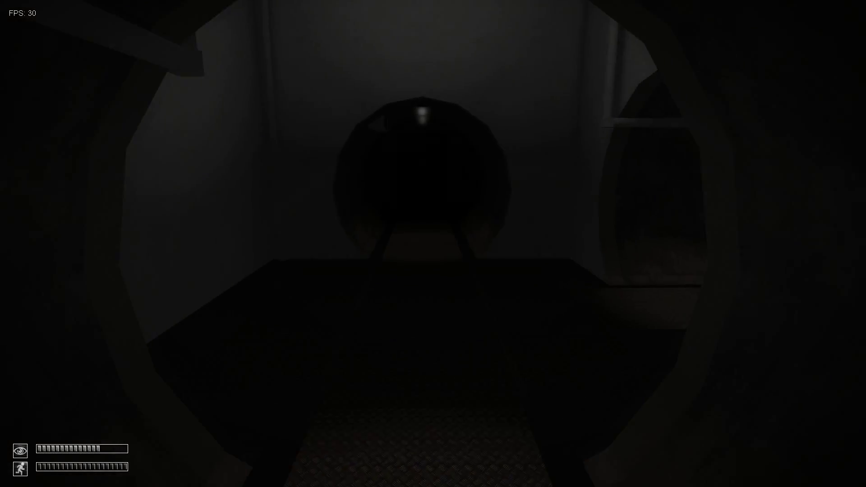
pyautogui.press('w')
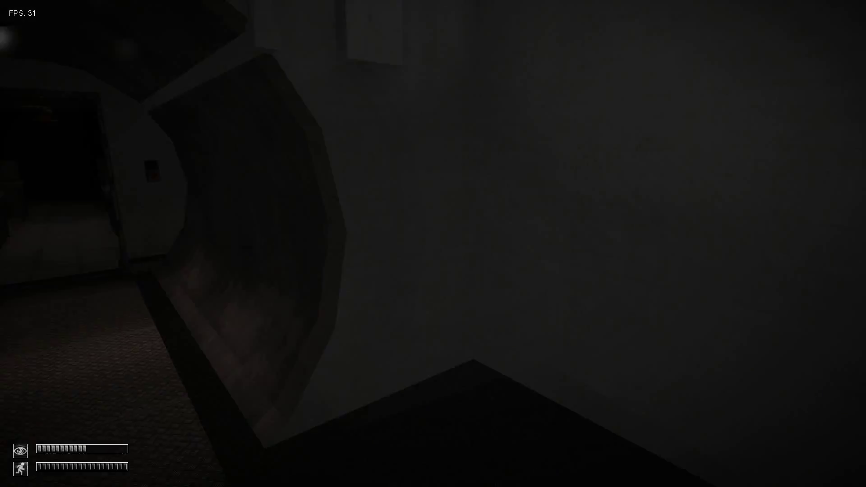
pyautogui.press('w')
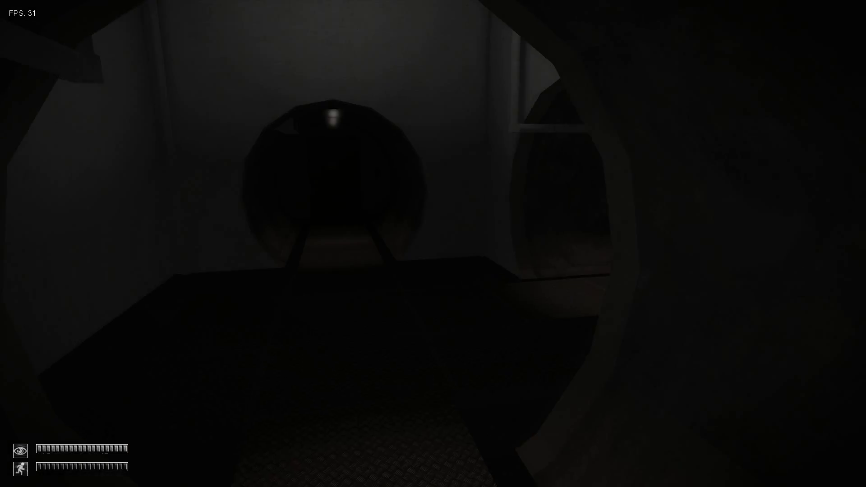
pyautogui.press('w')
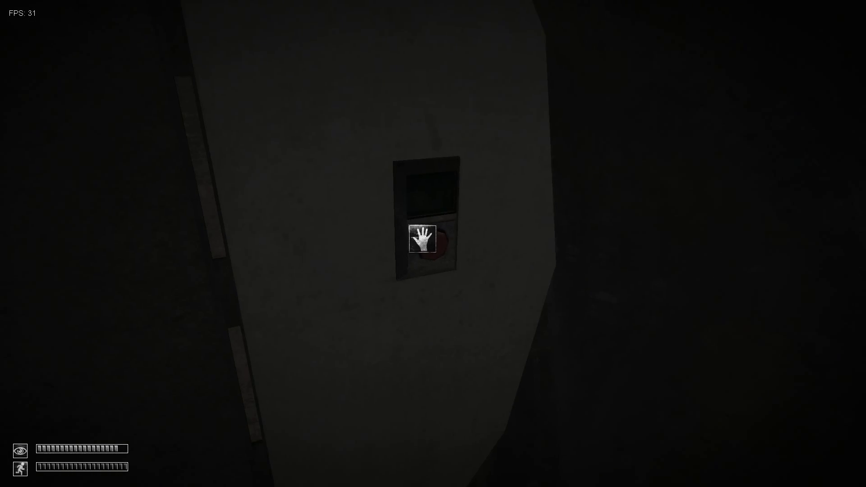
# Open the corridor door, spot SCP-173, back out and shut the door on it
pyautogui.click(422, 236)
pyautogui.press('w')
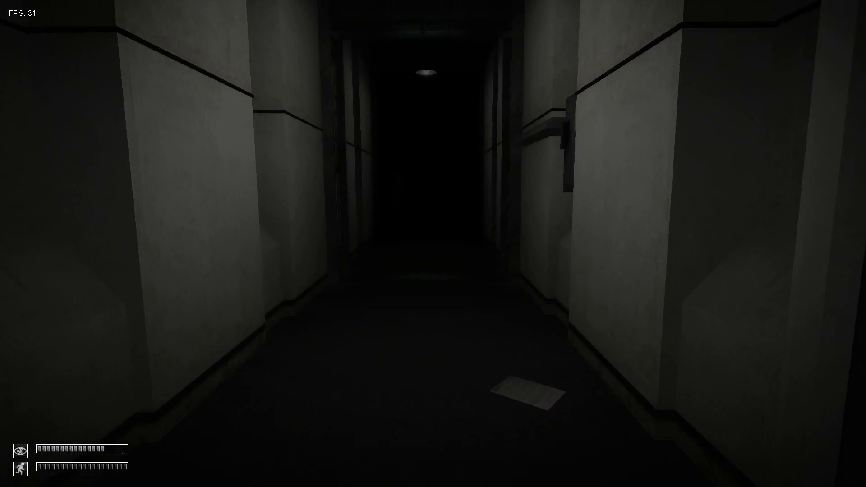
pyautogui.press('s')
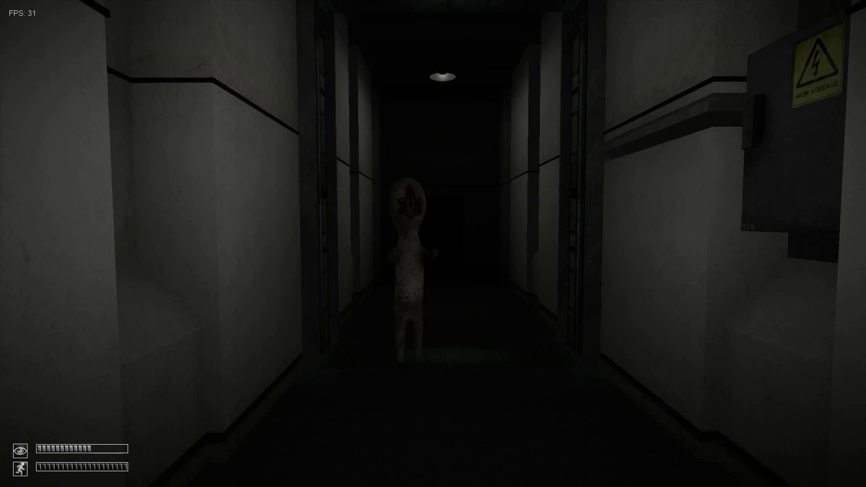
pyautogui.press('s')
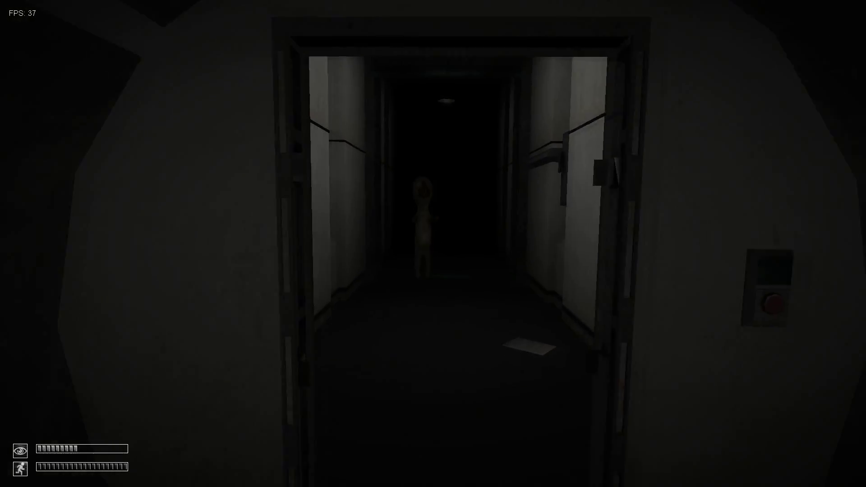
pyautogui.click(433, 244)
pyautogui.press('s')
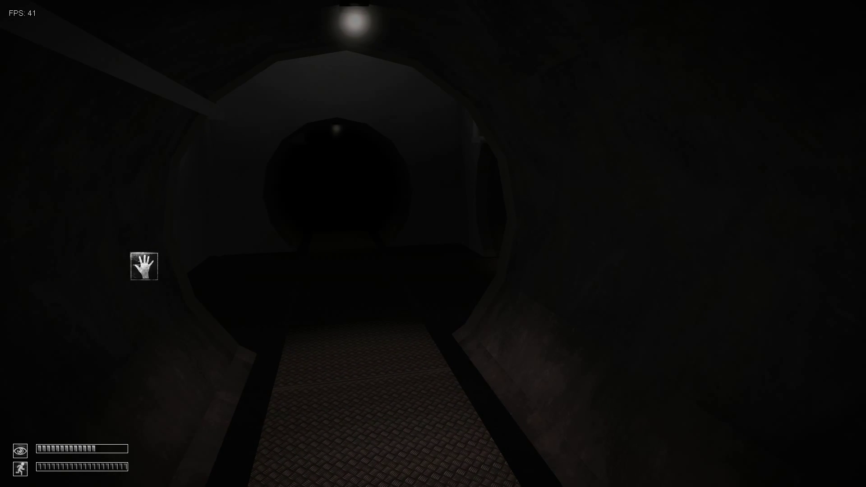
# Head back through the office aisle toward the caution-sign corridor and red monitor
pyautogui.press('s')
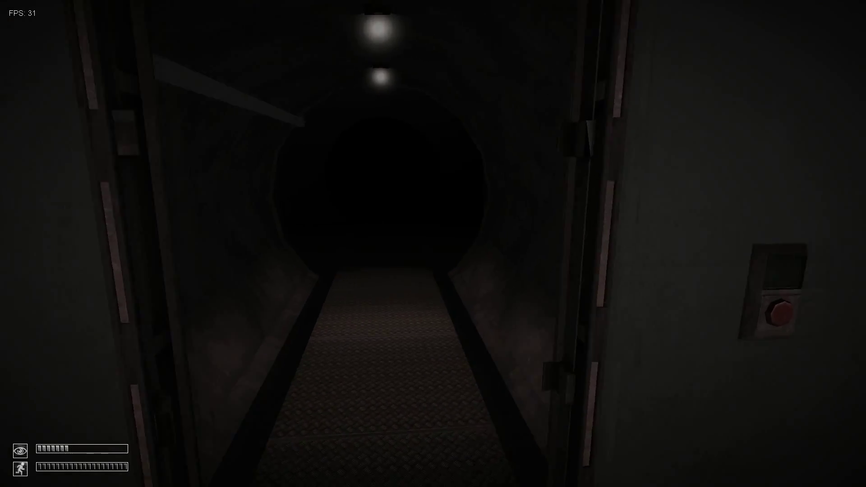
pyautogui.press('w')
pyautogui.press('w')
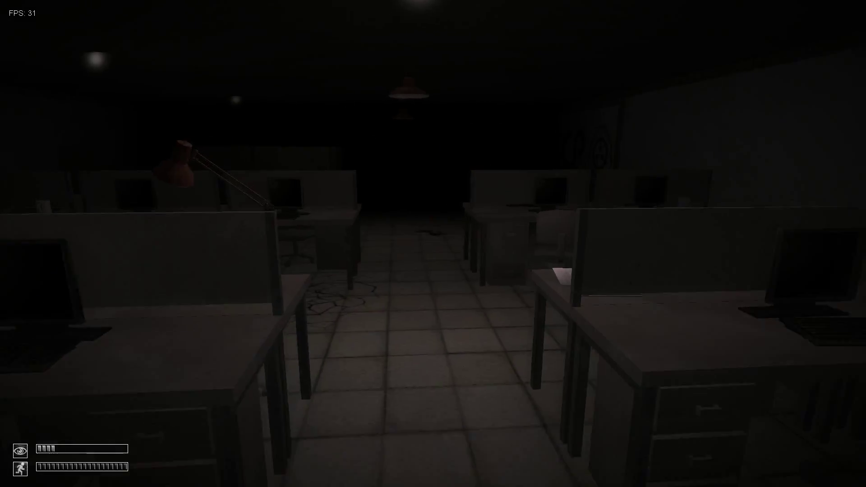
pyautogui.press('w')
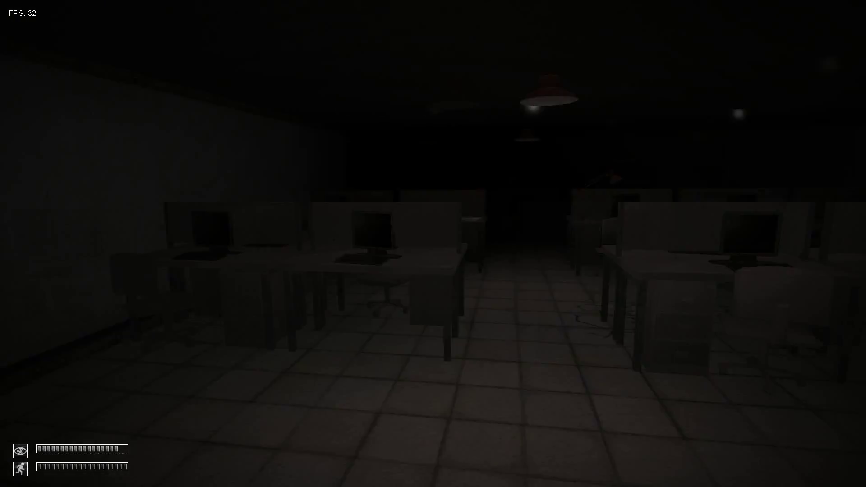
pyautogui.press('w')
pyautogui.press('w')
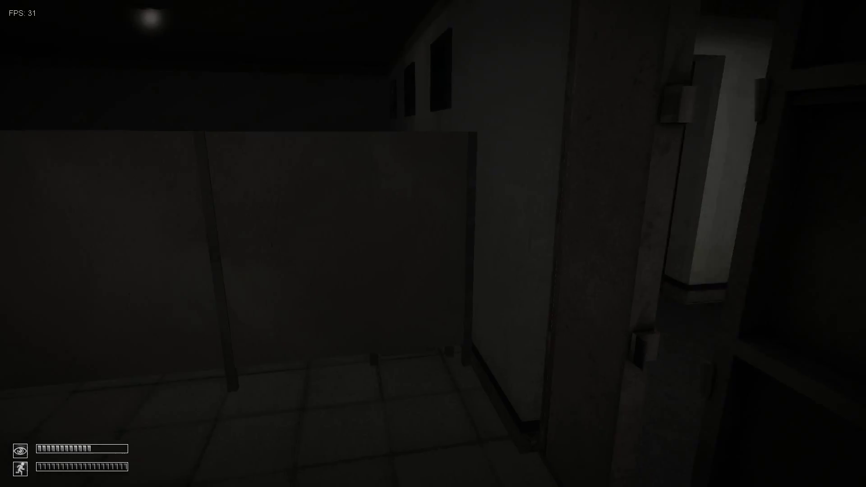
pyautogui.press('w')
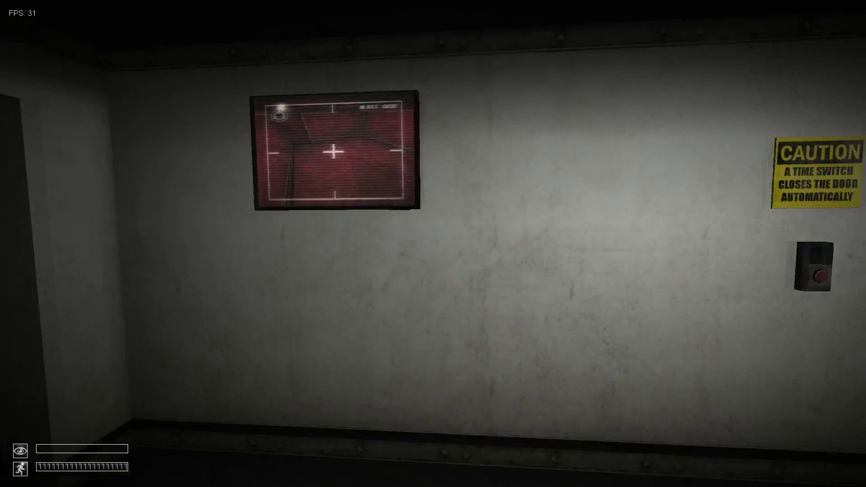